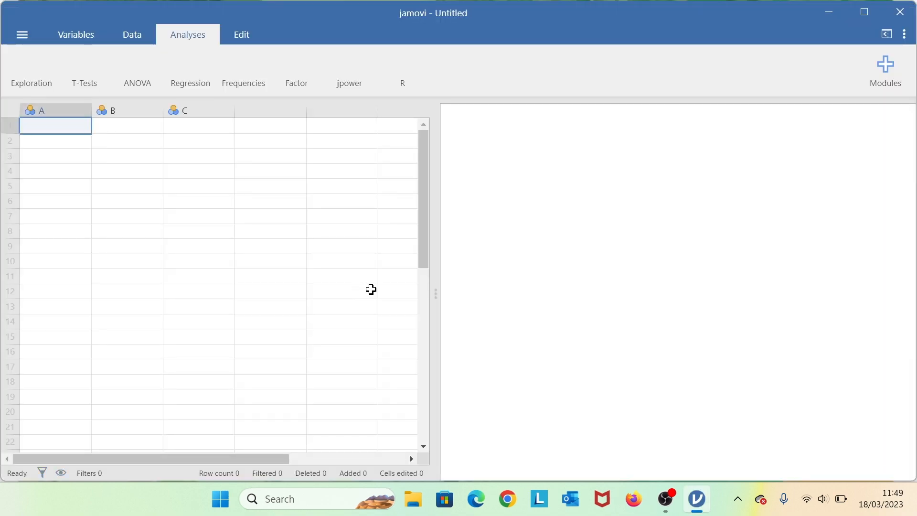
Open the Excel data file "Uji T Berpasangan" from the "7. Uji Homogenitas" folder.
drag(436, 283, 572, 283)
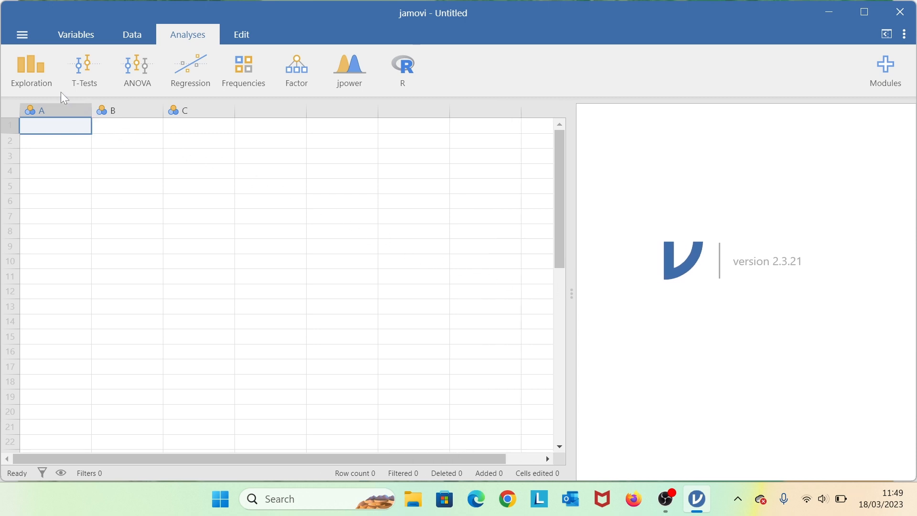
click(23, 34)
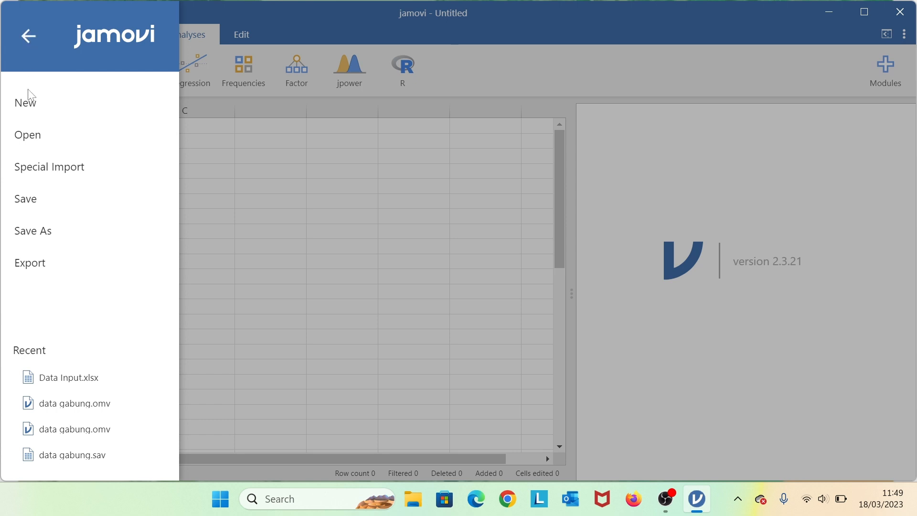
click(46, 139)
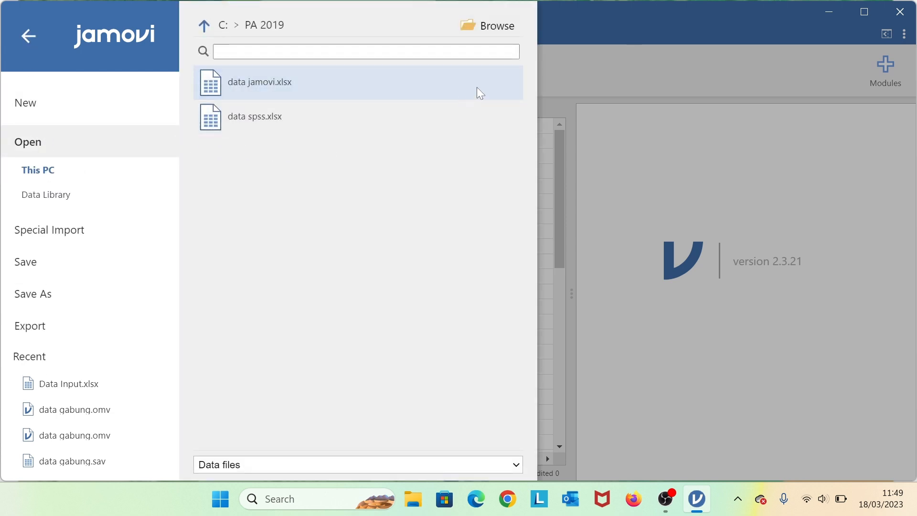
click(492, 28)
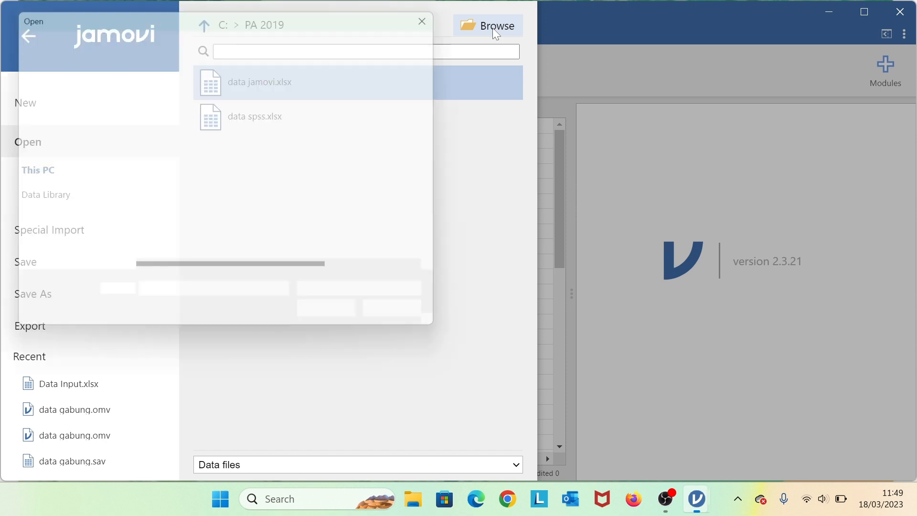
click(146, 42)
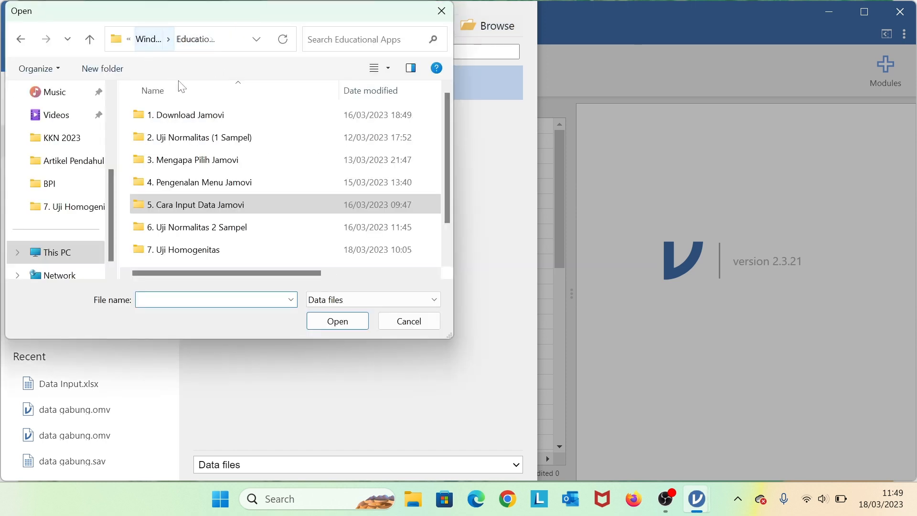
click(224, 249)
double_click(222, 245)
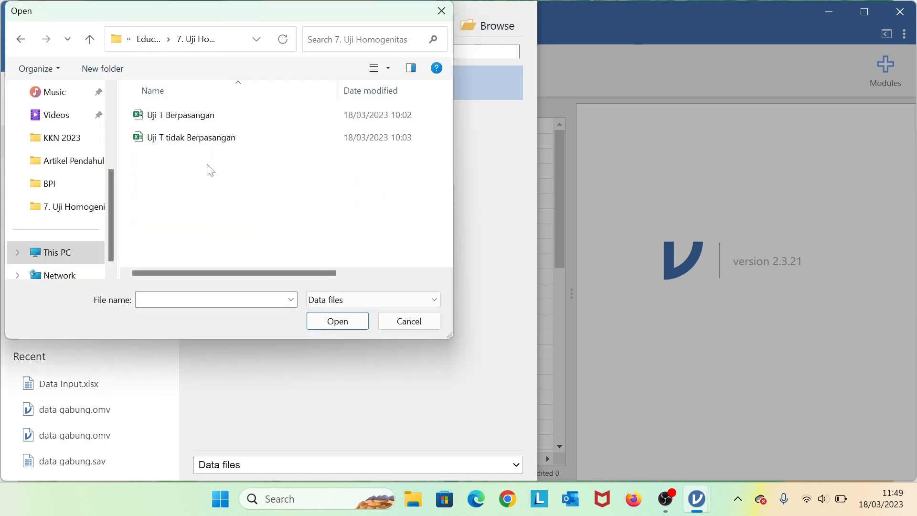
click(201, 123)
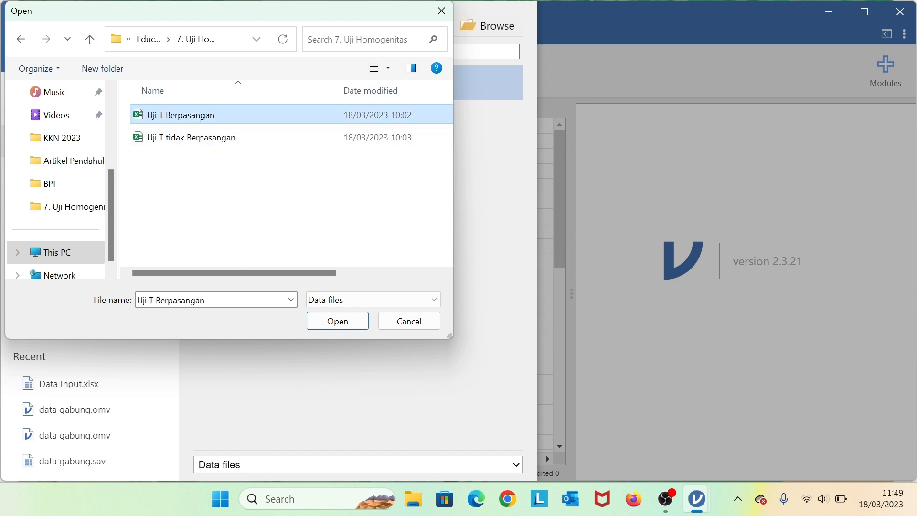
click(337, 322)
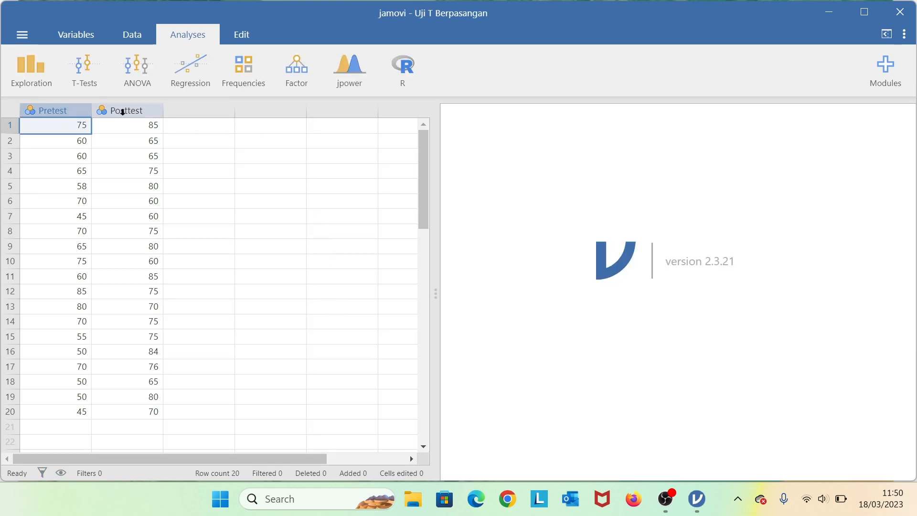
Set the measure type of both the Pretest and Posttest variables to Continuous.
double_click(53, 109)
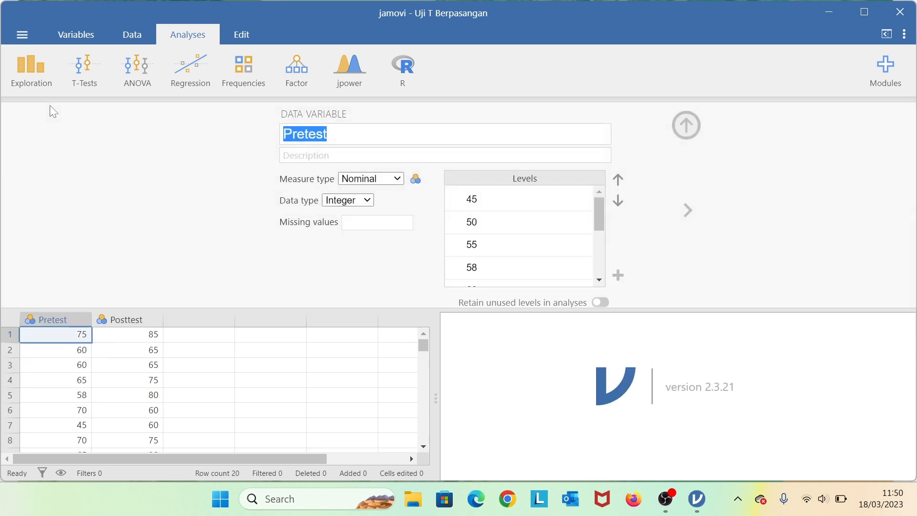
click(402, 179)
click(399, 234)
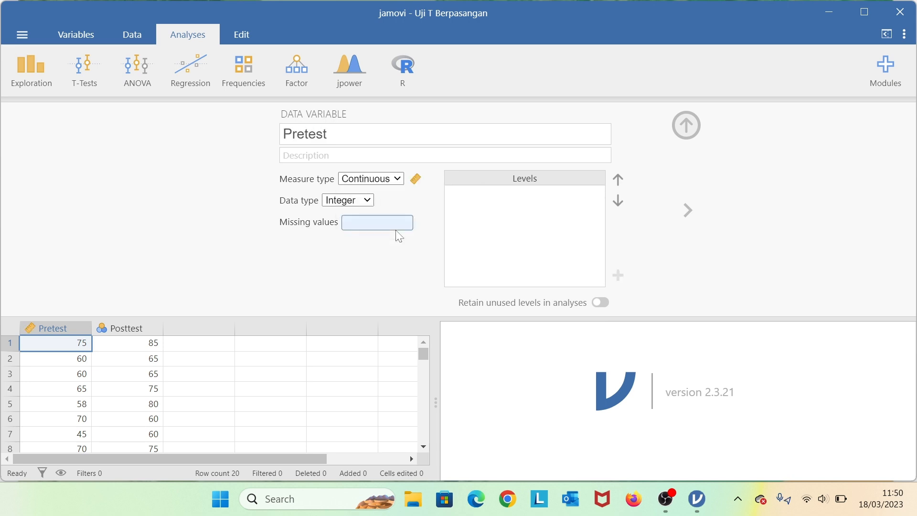
click(688, 210)
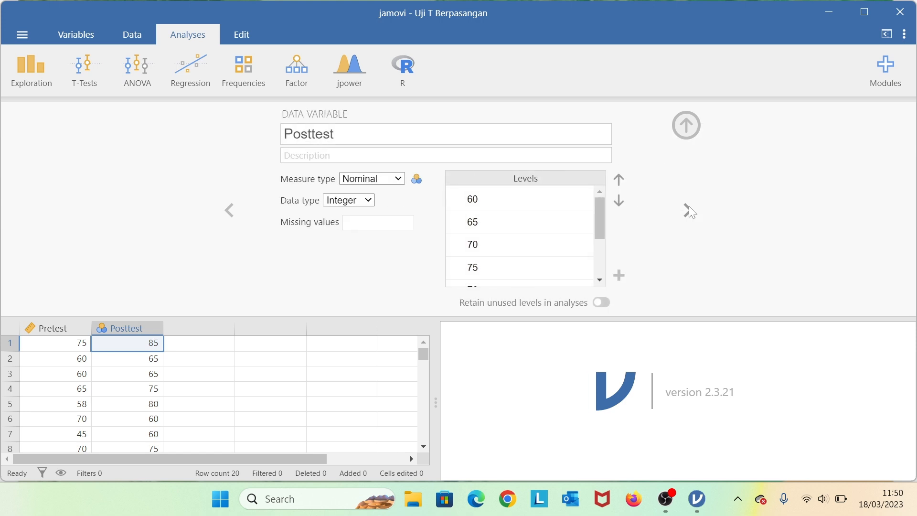
click(387, 180)
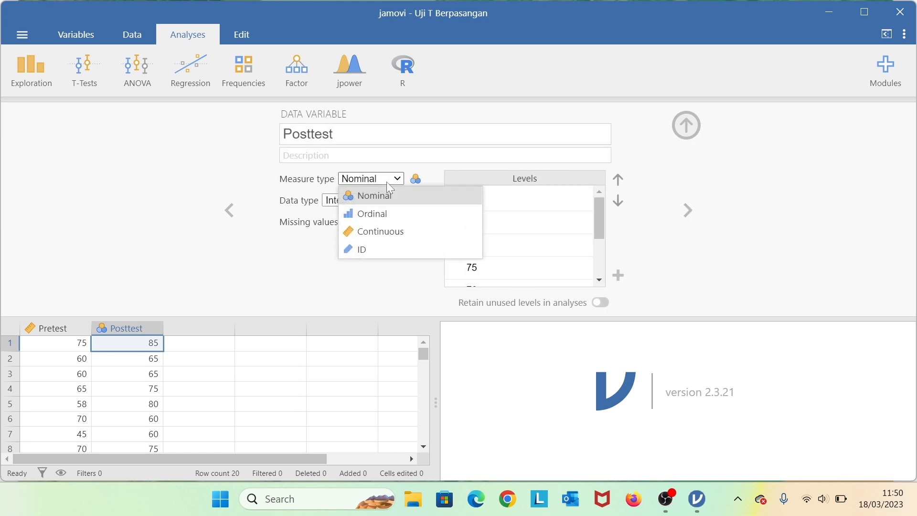
click(399, 228)
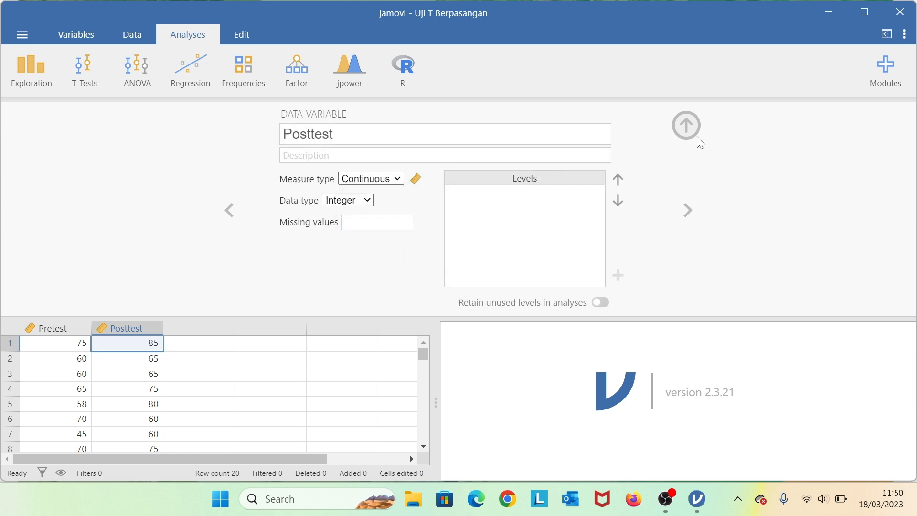
click(687, 126)
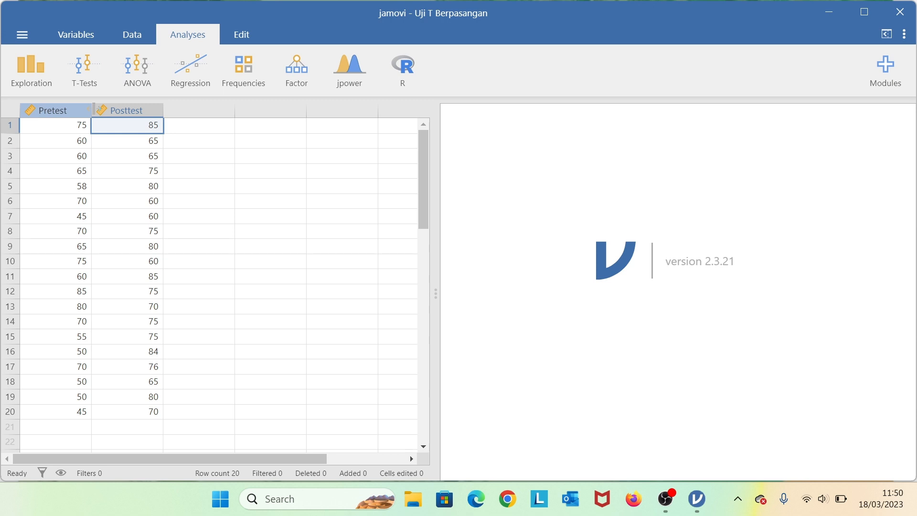
Create a Paired Samples T-Test with Pretest and Posttest as the paired variables.
click(80, 71)
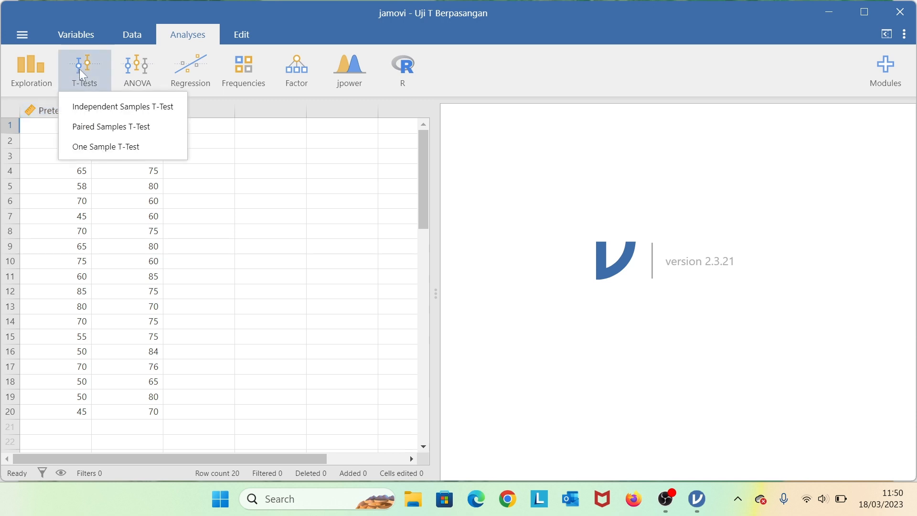
click(101, 130)
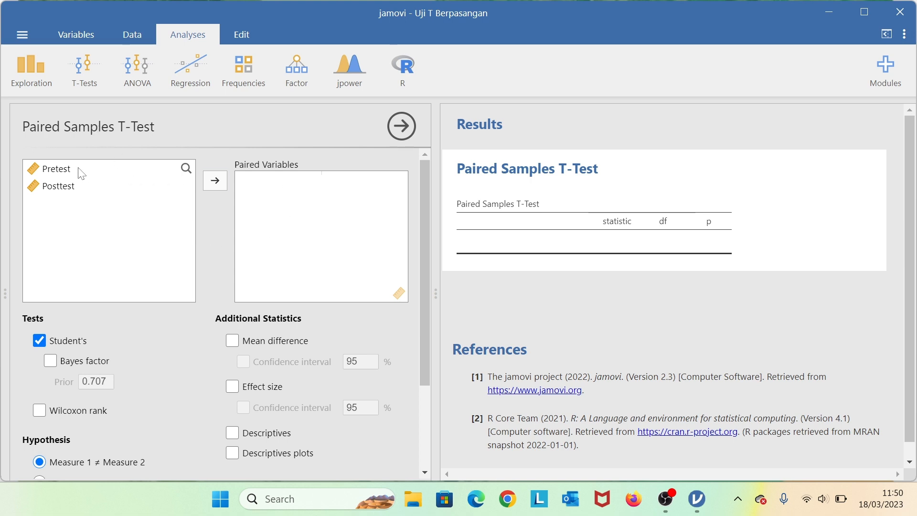
click(62, 171)
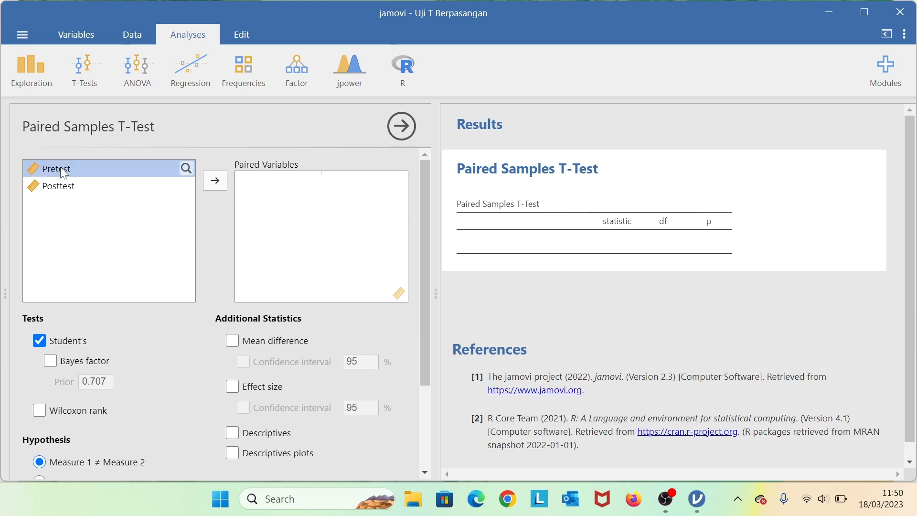
click(207, 180)
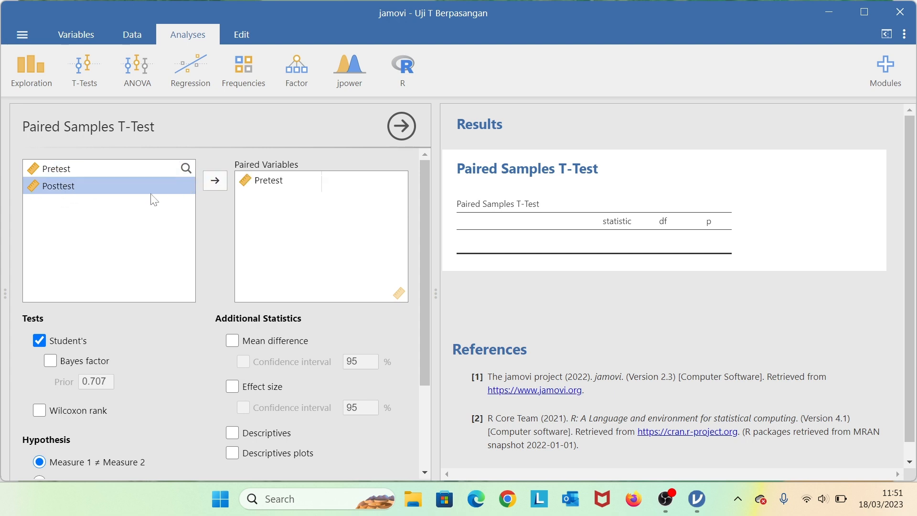
click(216, 182)
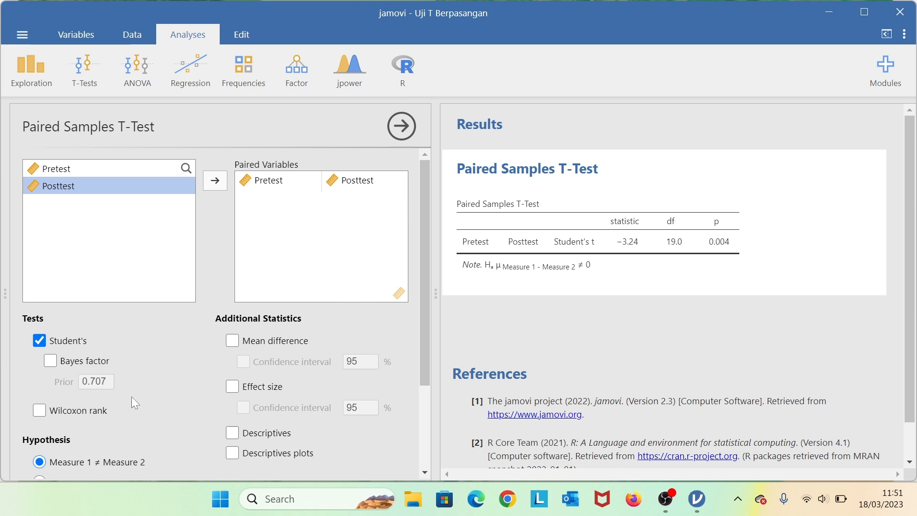
Add the mean difference with its 95% confidence interval, effect size, descriptives, normality test and Q-Q plot to the paired t-test.
scroll(131, 397, down, 3)
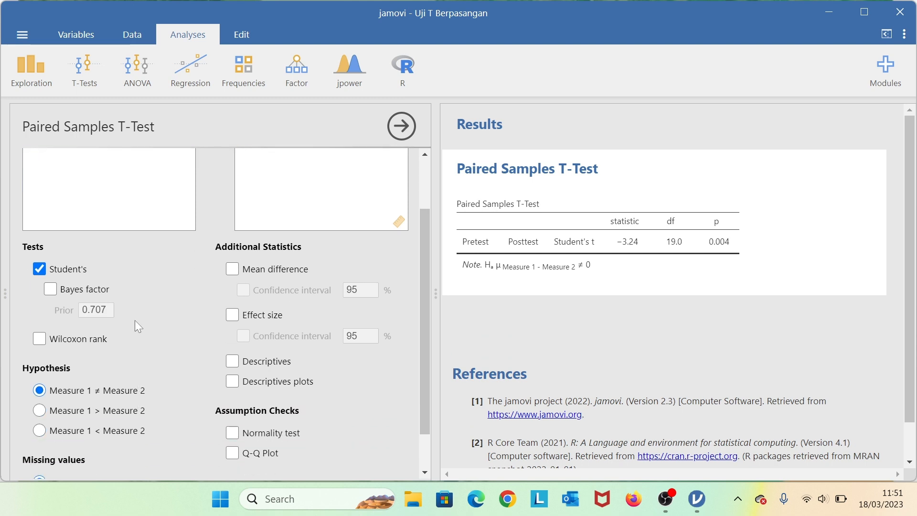
scroll(119, 285, down, 2)
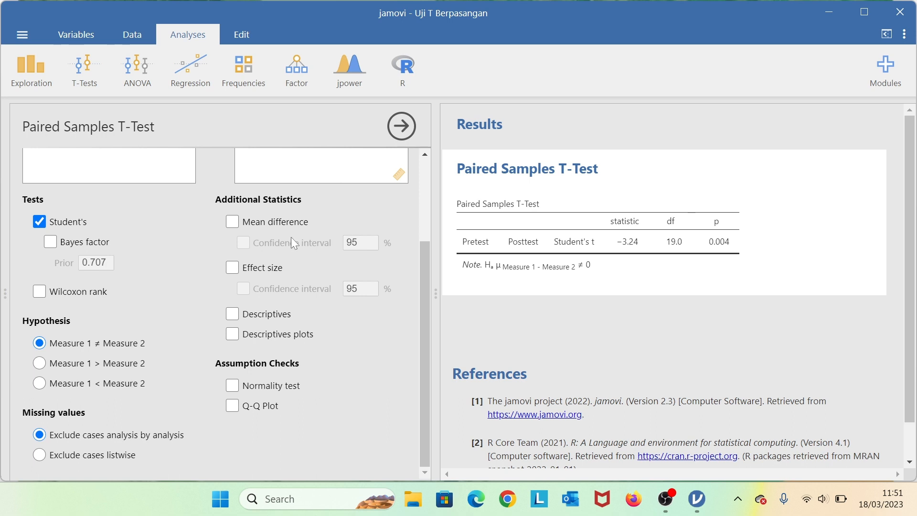
click(232, 222)
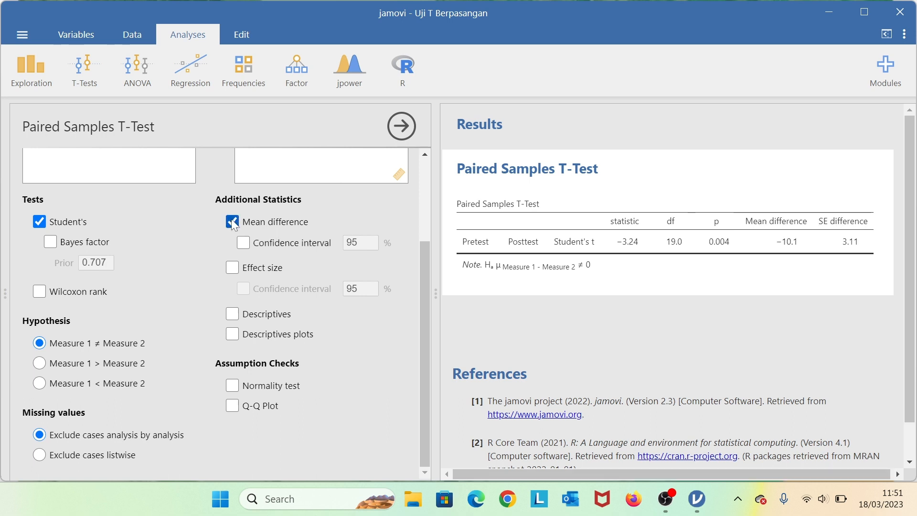
click(243, 247)
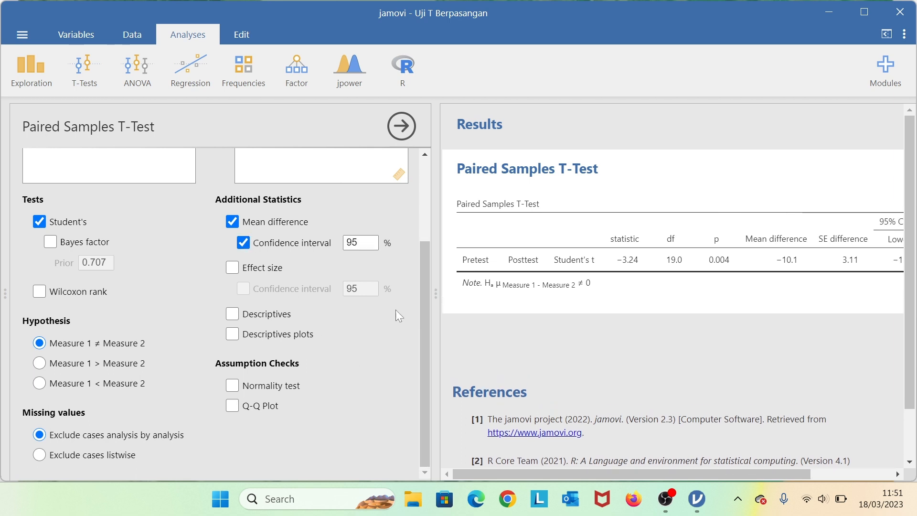
click(233, 270)
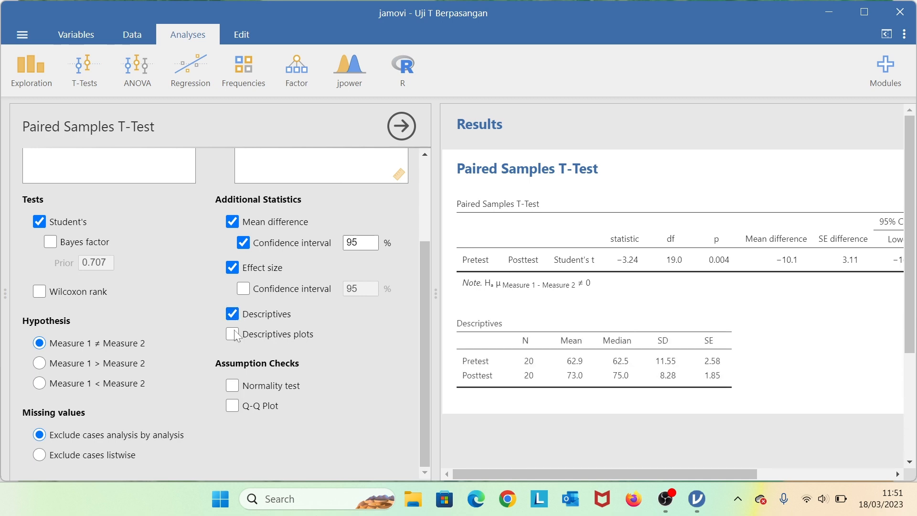
click(235, 387)
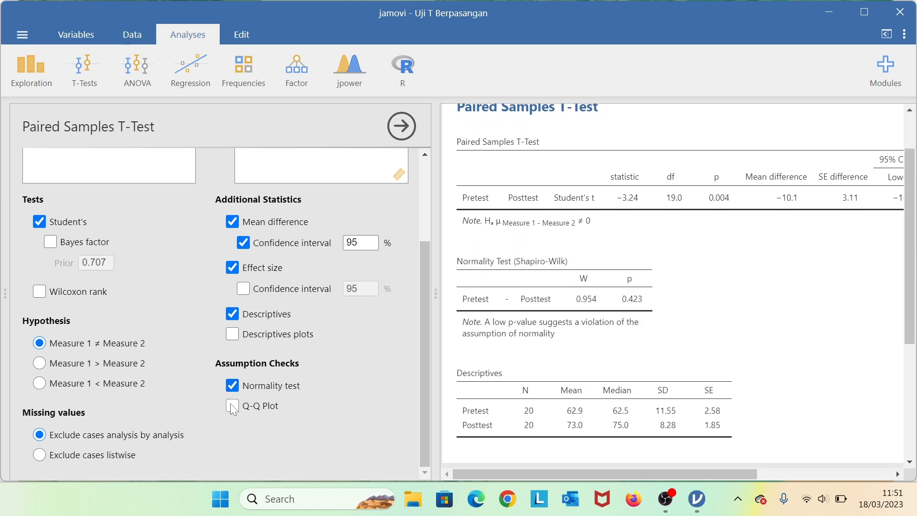
click(233, 407)
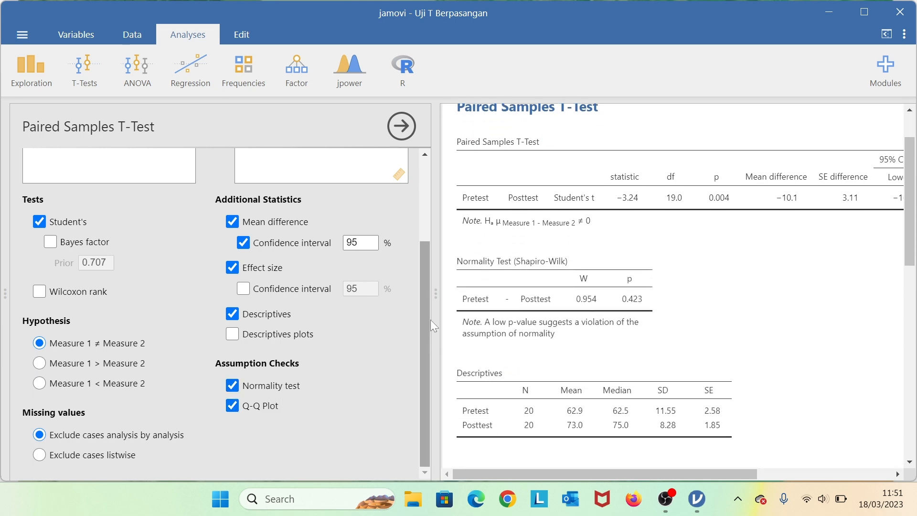
Examine the paired t-test results, including the confidence interval and effect size, the normality and descriptives tables, and the Q-Q plot.
drag(435, 323, 368, 327)
drag(436, 335, 403, 335)
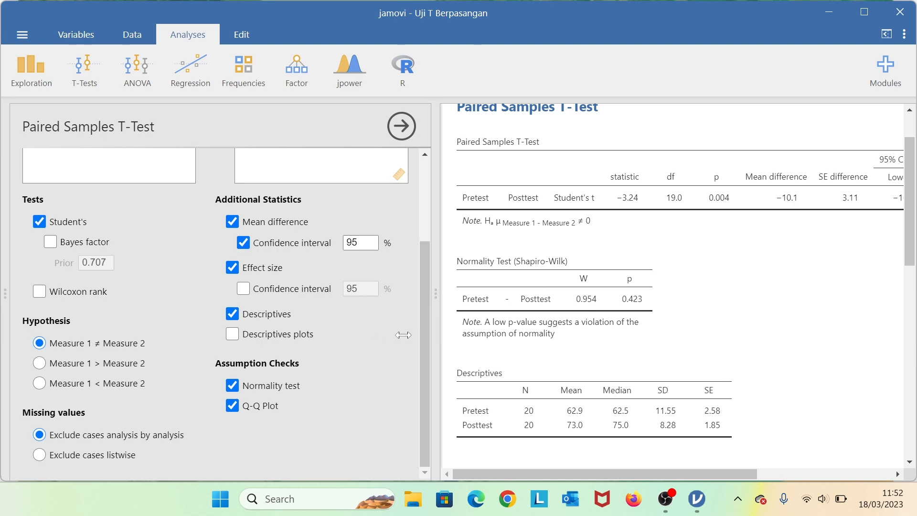
mouse_move(573, 475)
mouse_down()
mouse_move(592, 473)
mouse_move(566, 473)
mouse_up()
scroll(559, 173, up, 1)
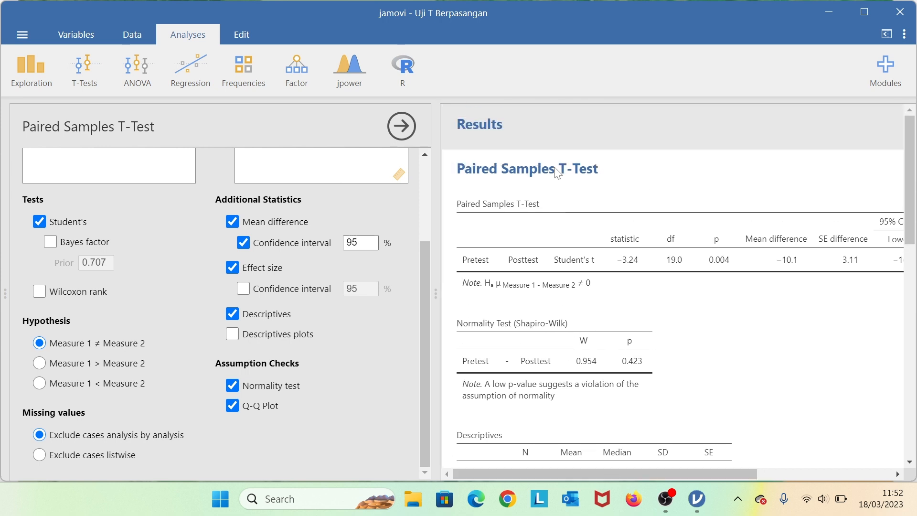
scroll(559, 191, down, 1)
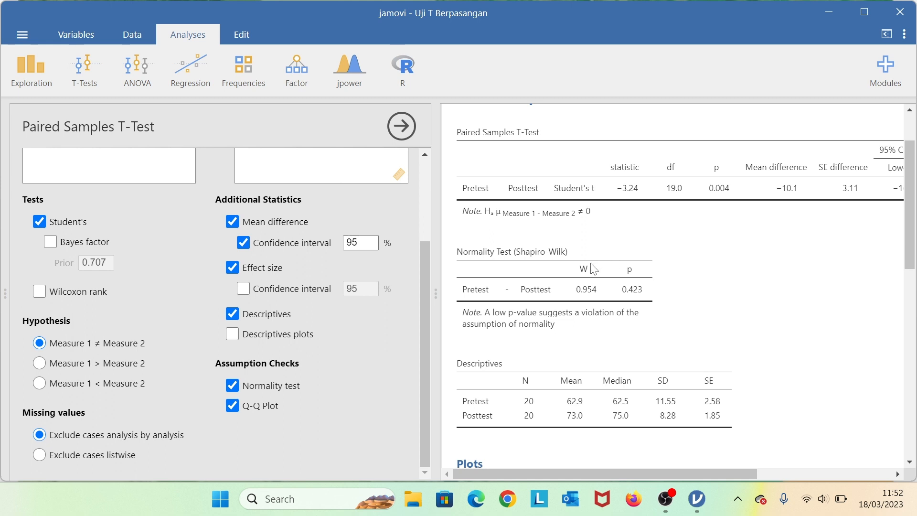
scroll(593, 268, down, 3)
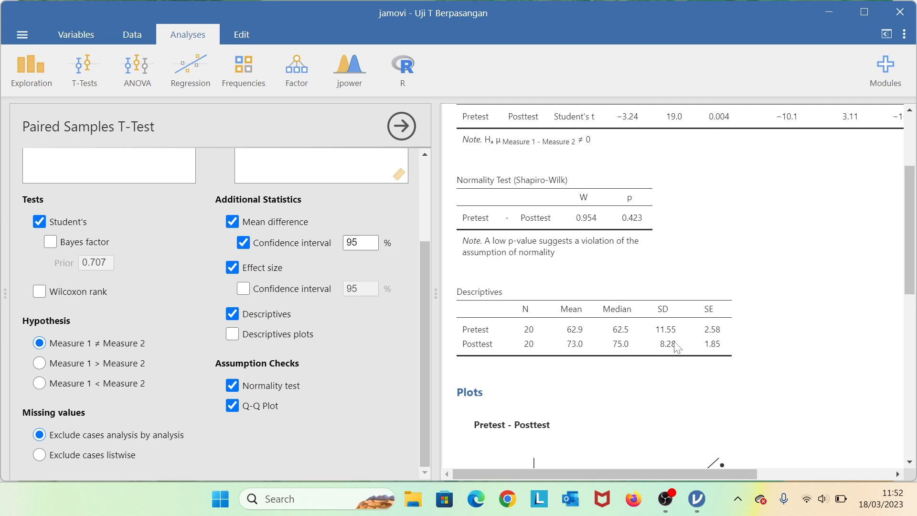
scroll(679, 344, up, 2)
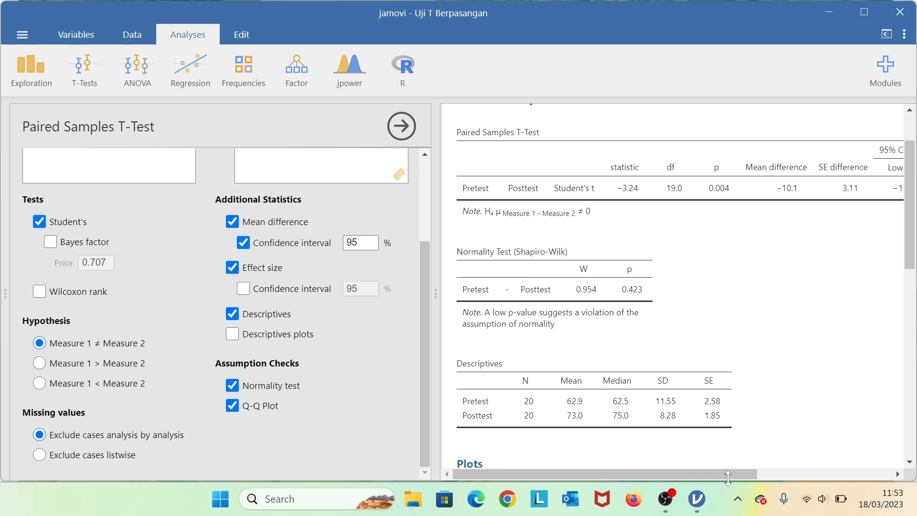
drag(730, 478, 878, 465)
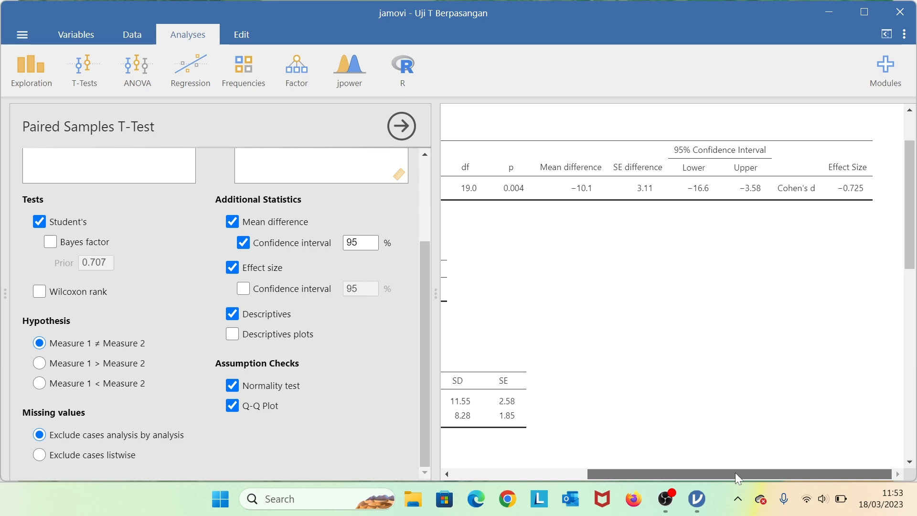
drag(735, 473, 683, 470)
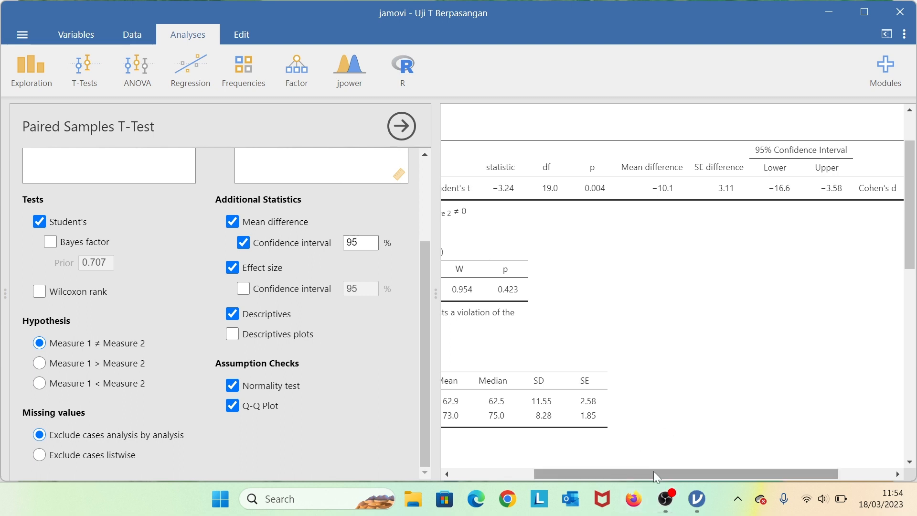
drag(658, 475, 574, 476)
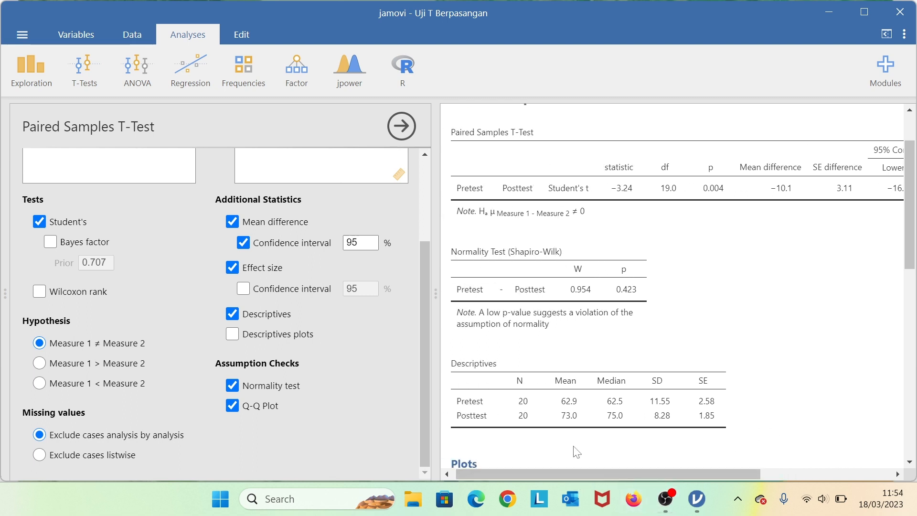
scroll(537, 423, down, 3)
scroll(537, 423, down, 5)
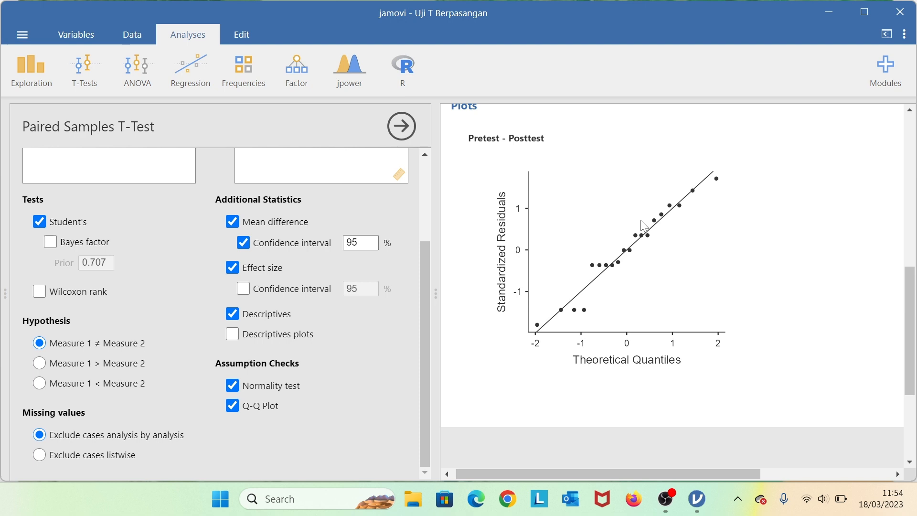
Export the results as a PDF document named Uji T Berpasangan into the 7. Uji Homogenitas folder.
click(24, 34)
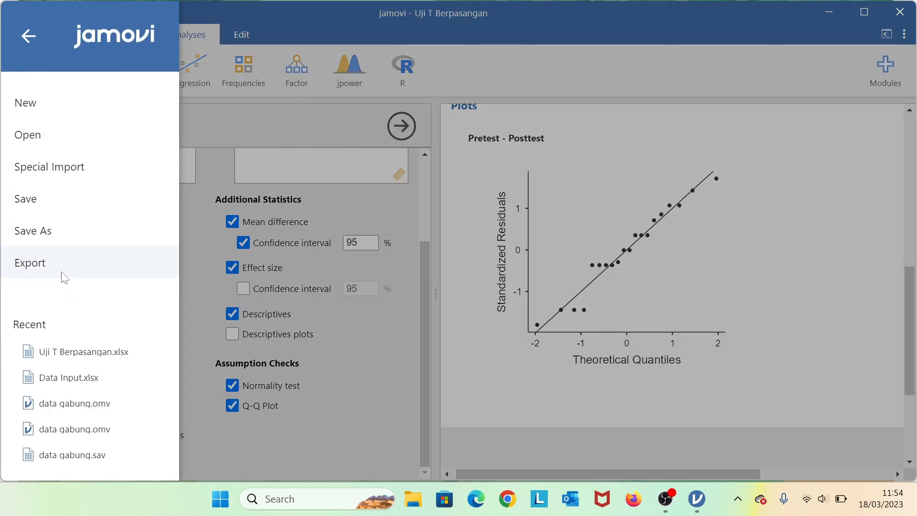
click(31, 263)
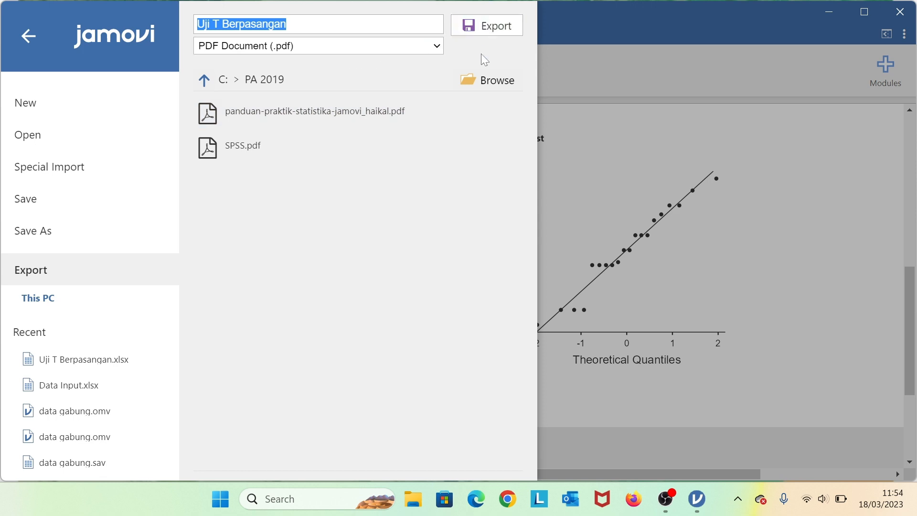
click(490, 79)
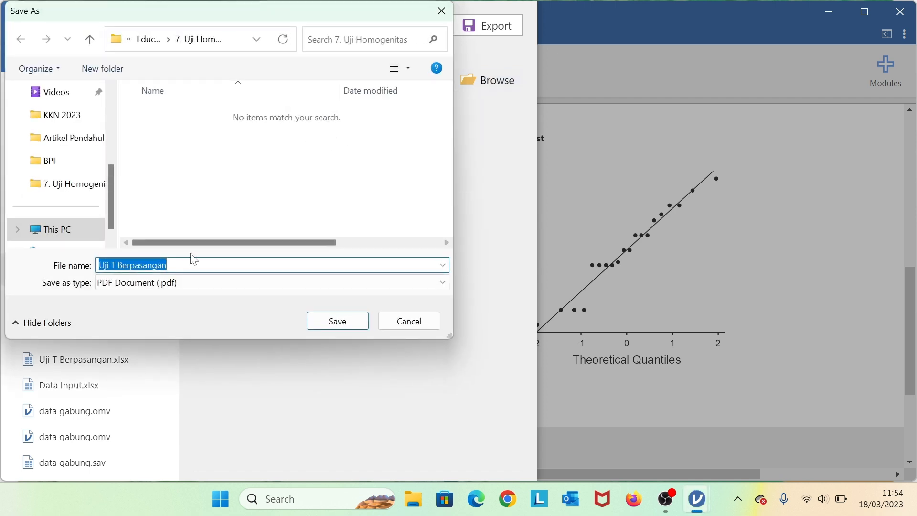
click(69, 185)
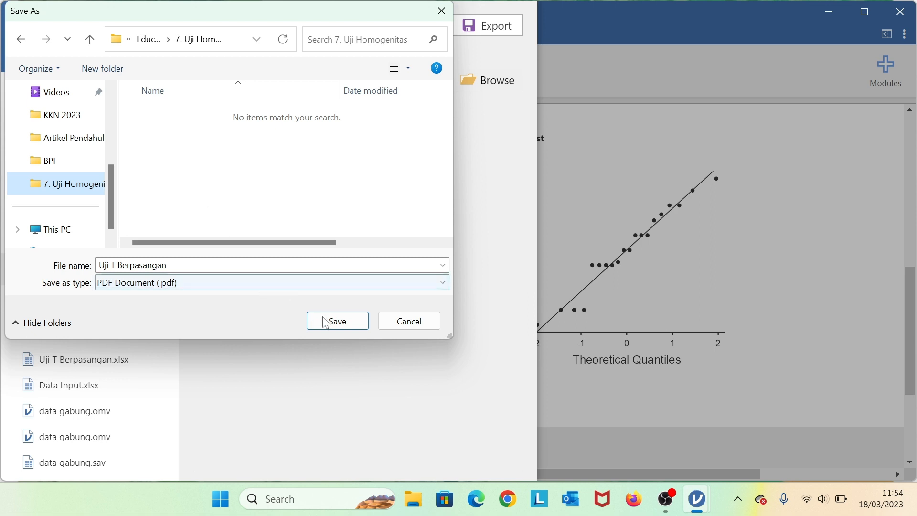
click(333, 323)
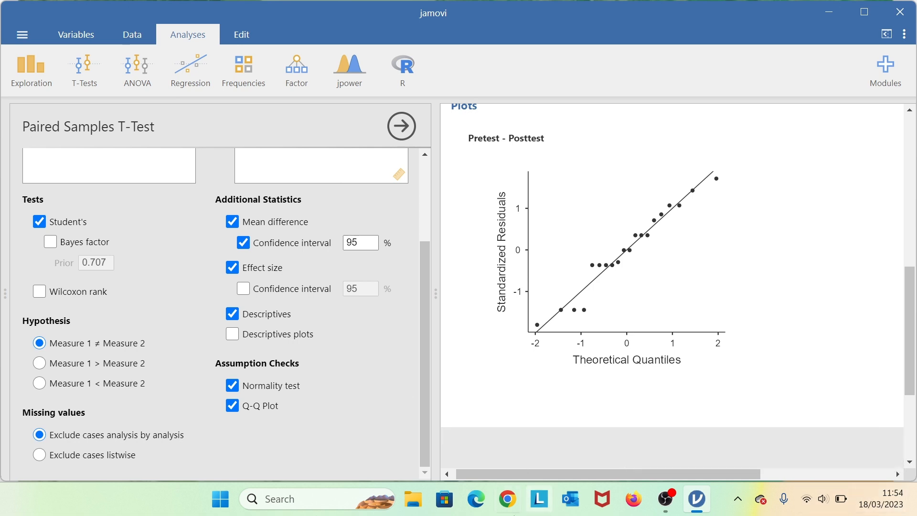
Open the exported Uji T Berpasangan PDF from the 7. Uji Homogenitas folder in File Explorer and review its tables, plot and references.
click(414, 501)
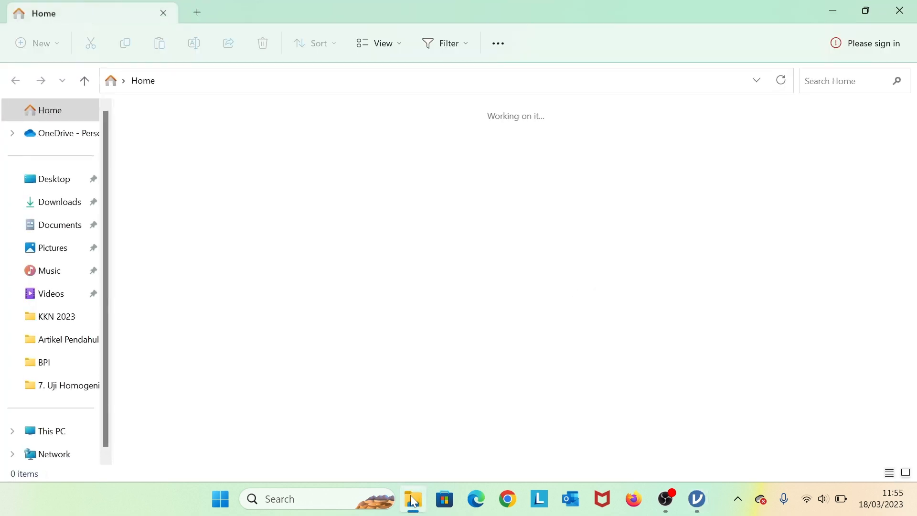
click(69, 389)
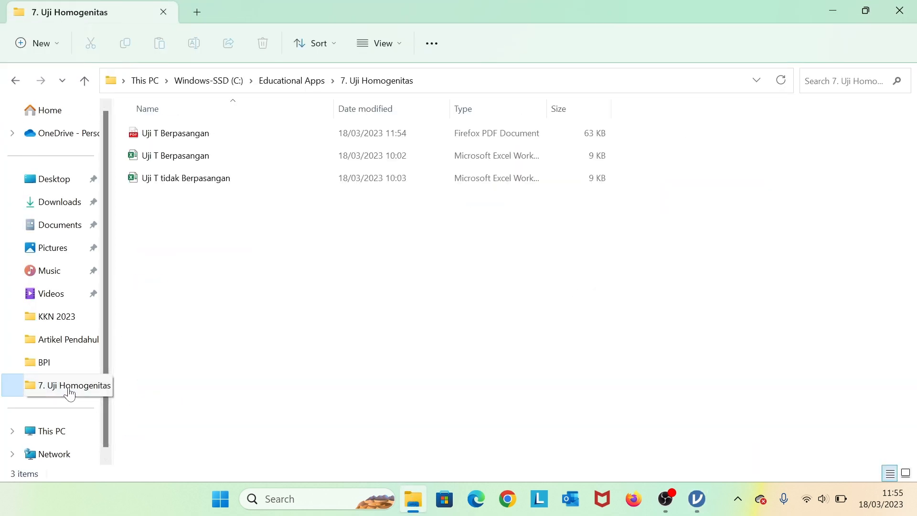
double_click(302, 134)
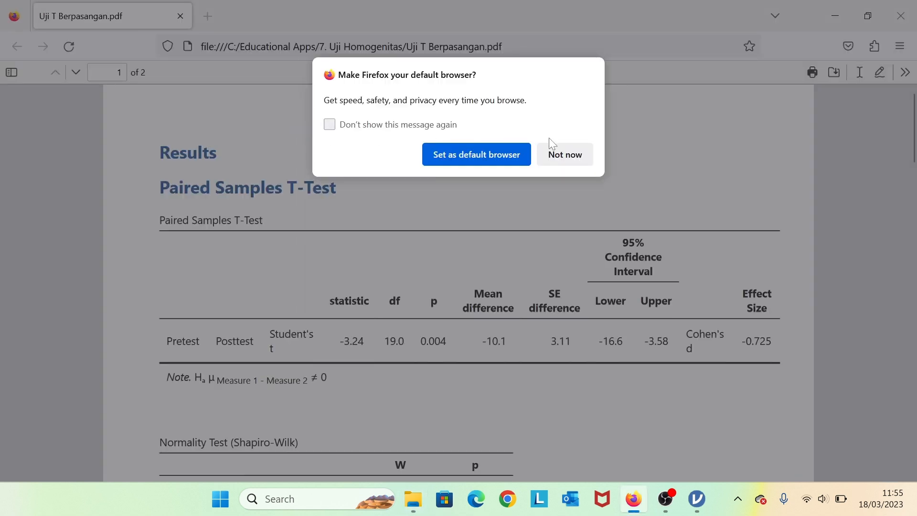
click(558, 148)
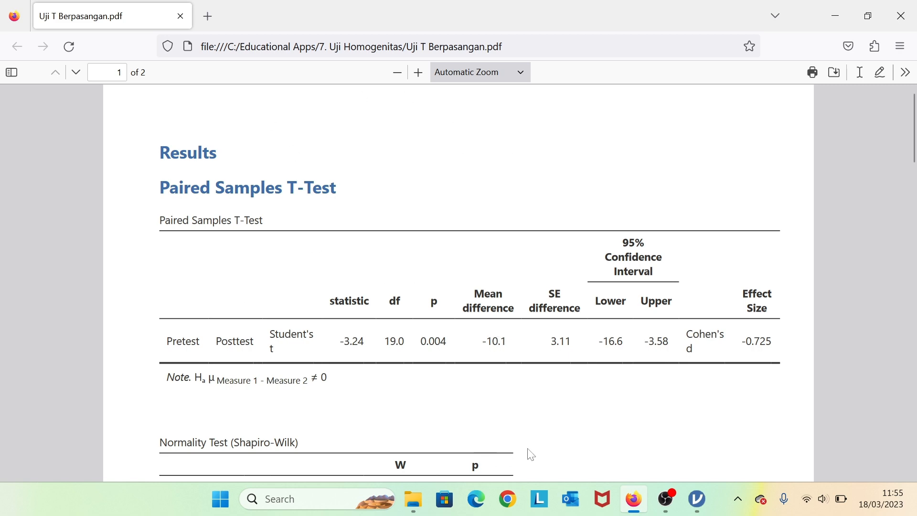
scroll(661, 354, down, 4)
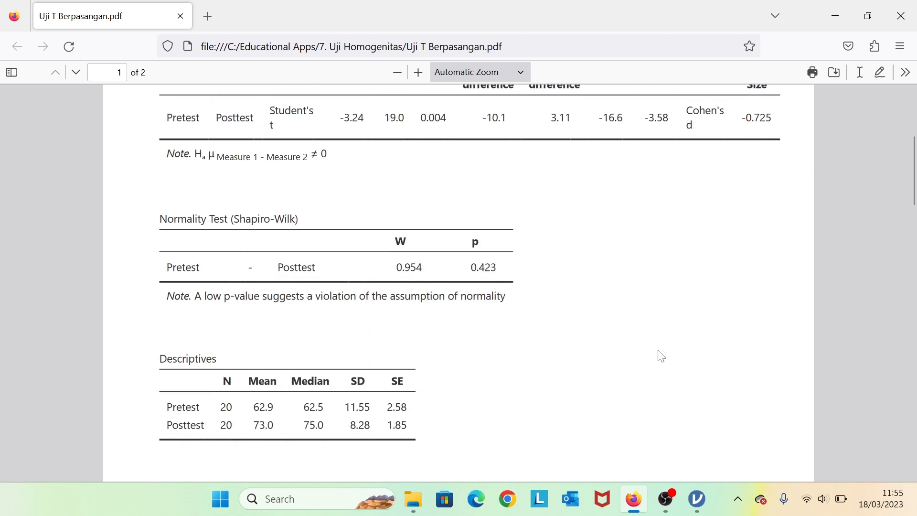
scroll(661, 356, down, 6)
scroll(659, 359, down, 6)
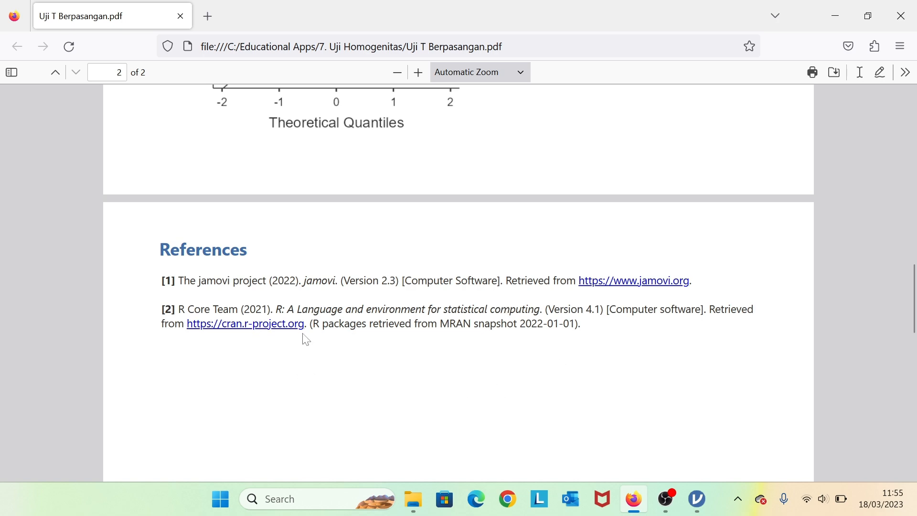
scroll(306, 359, down, 5)
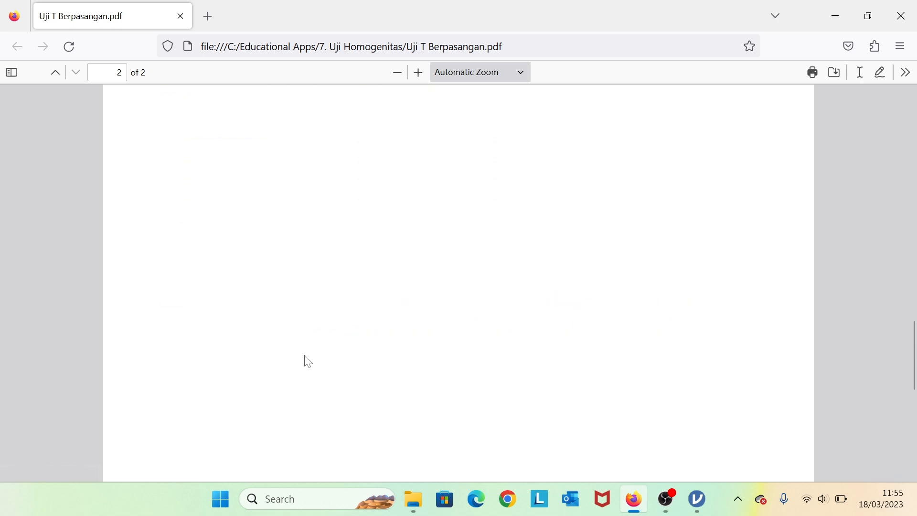
scroll(310, 362, up, 15)
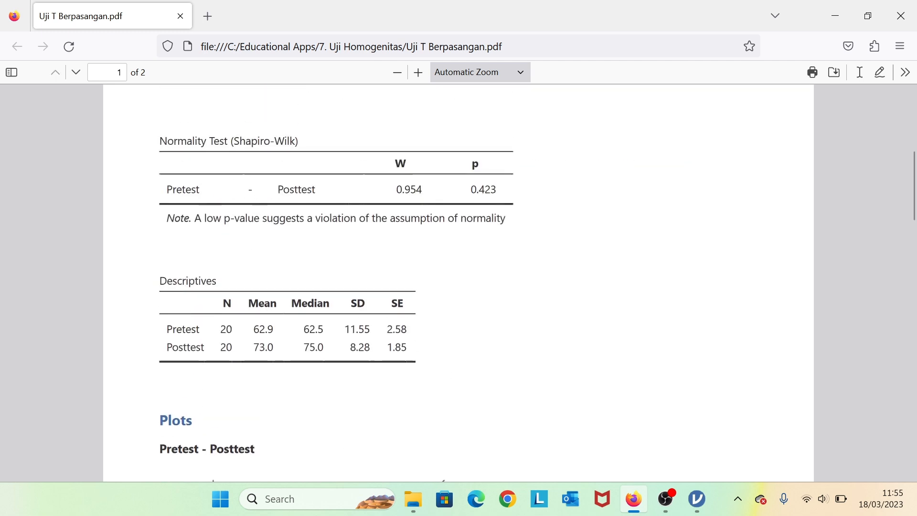